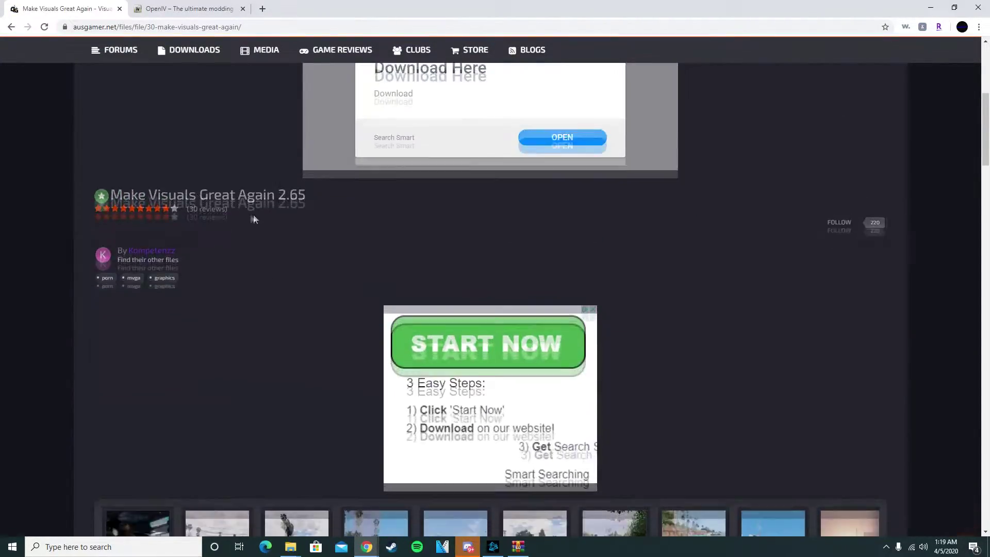
# - Review the Make Visuals Great Again 2.65 mod page, from the header down to the file details and download section
pyautogui.scroll(-6, 274, 211)
pyautogui.scroll(8, 437, 295)
pyautogui.scroll(4, 438, 295)
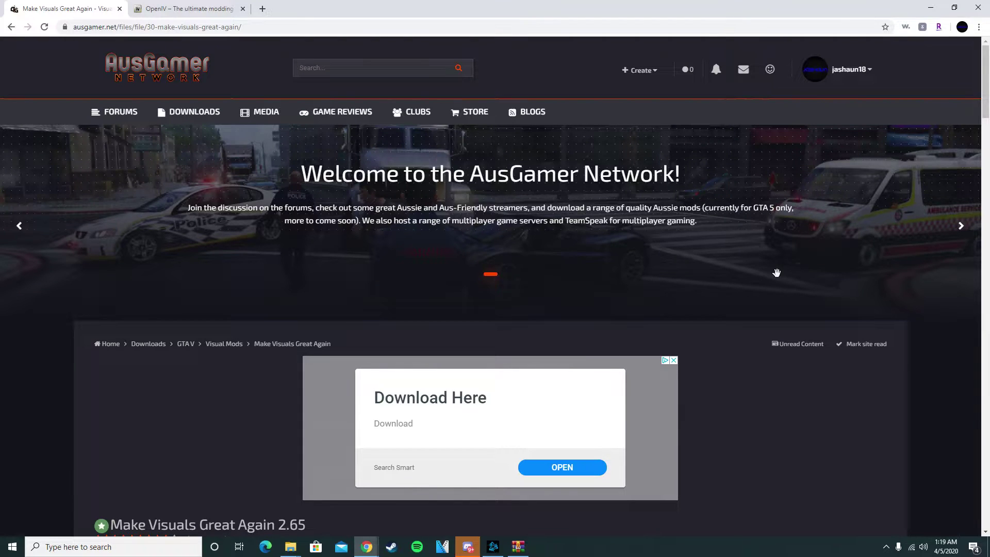
pyautogui.scroll(-1, 792, 225)
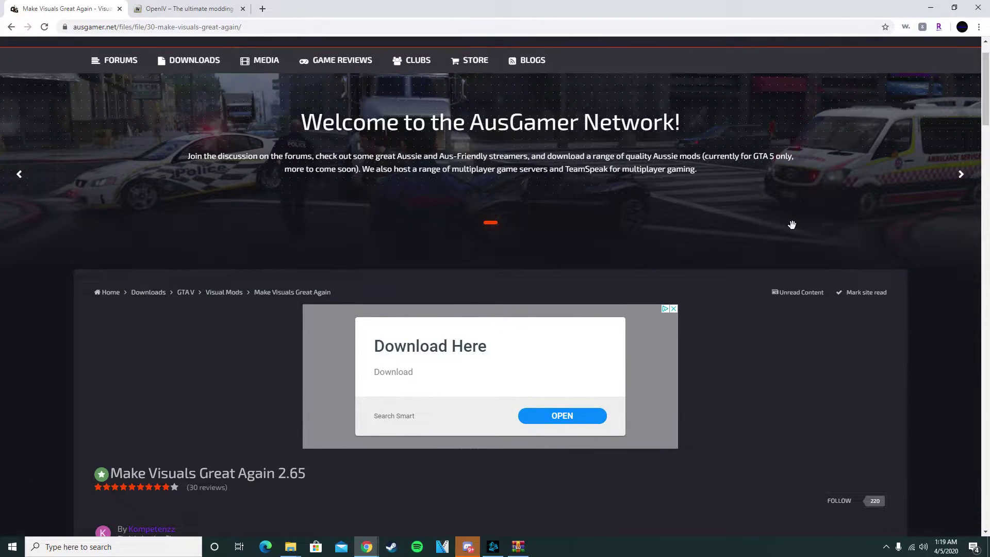
pyautogui.scroll(-6, 792, 225)
pyautogui.scroll(7, 799, 237)
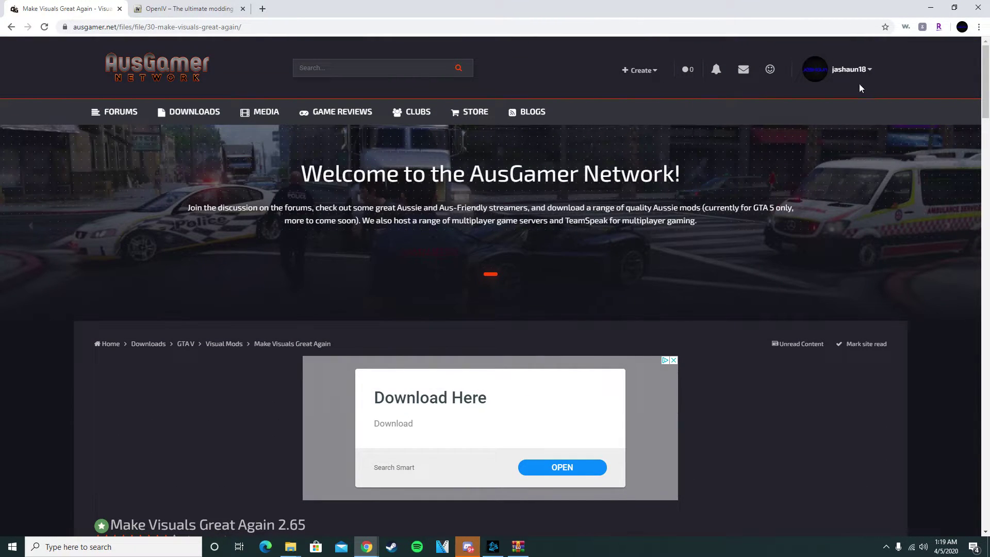
pyautogui.scroll(-1, 827, 133)
pyautogui.scroll(-15, 827, 133)
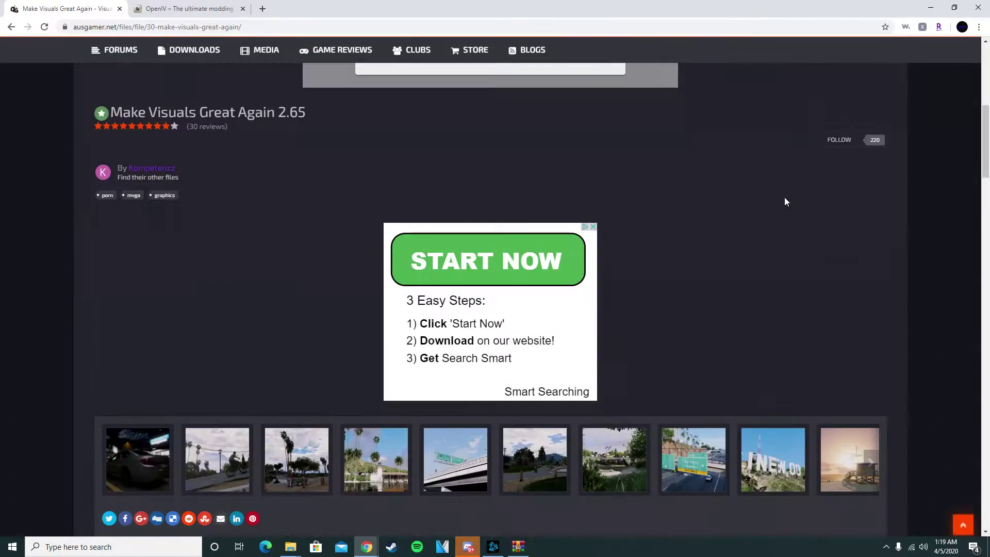
pyautogui.scroll(-2, 766, 256)
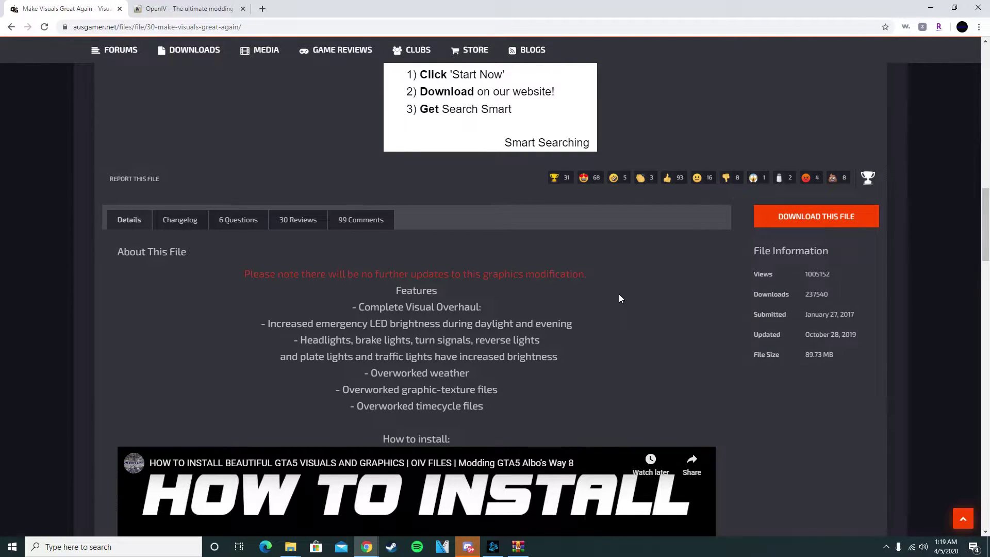
pyautogui.scroll(1, 619, 294)
pyautogui.scroll(-1, 619, 294)
# - Switch to the Make_Visuals_Great_Again_-_v2.65.zip archive in WinRAR and open its main mod folder
pyautogui.click(517, 546)
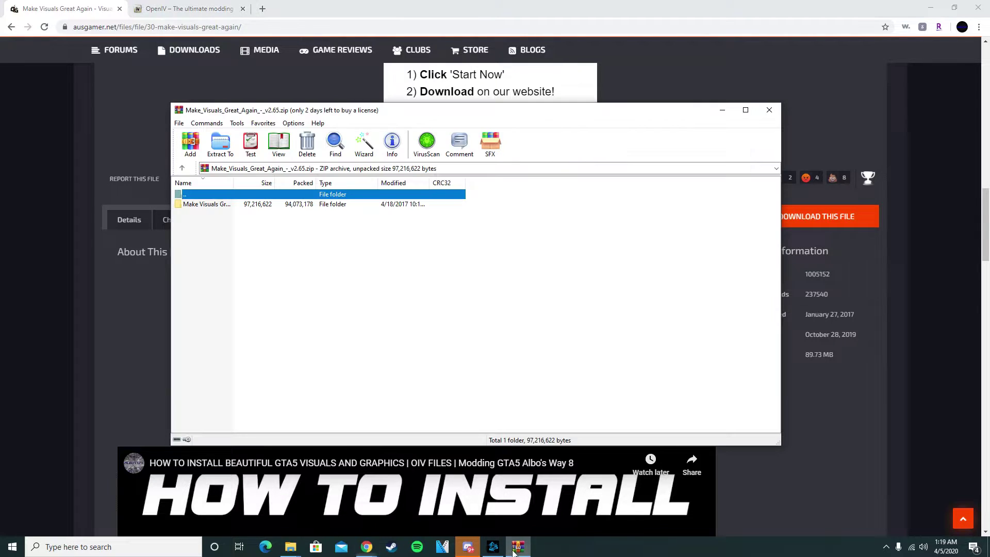
pyautogui.click(231, 209)
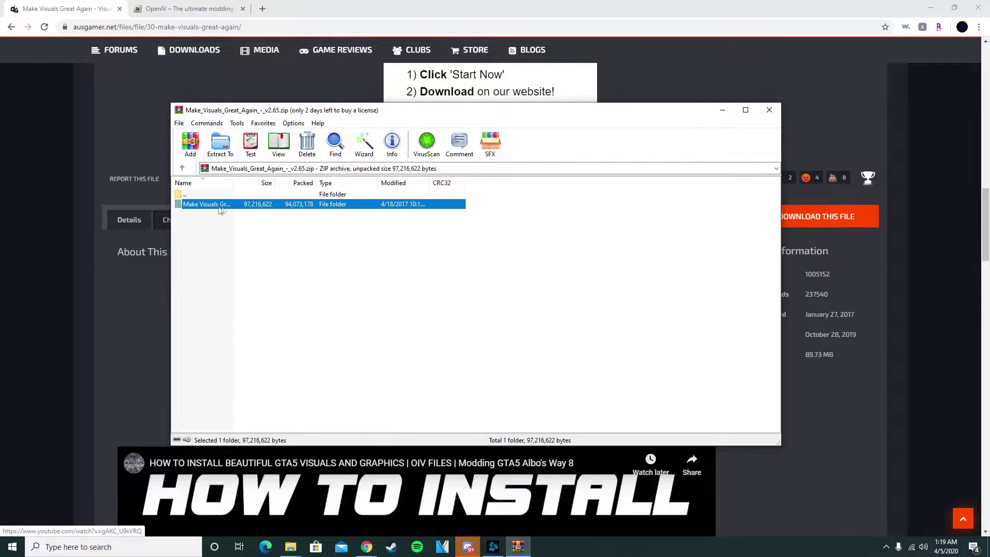
pyautogui.doubleClick(216, 204)
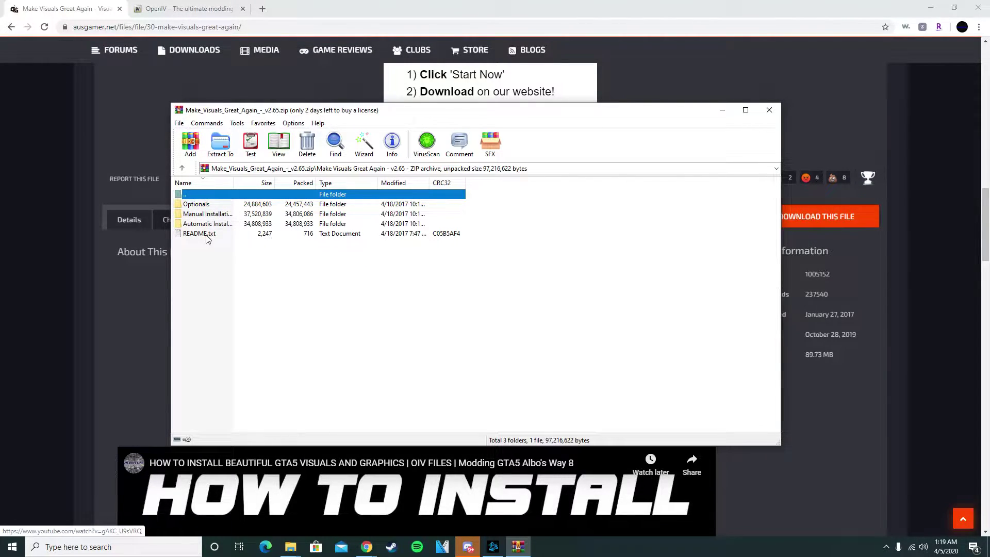
# - Look through the archive's Optionals and Manual Installation folders, returning to the main mod folder
pyautogui.doubleClick(211, 205)
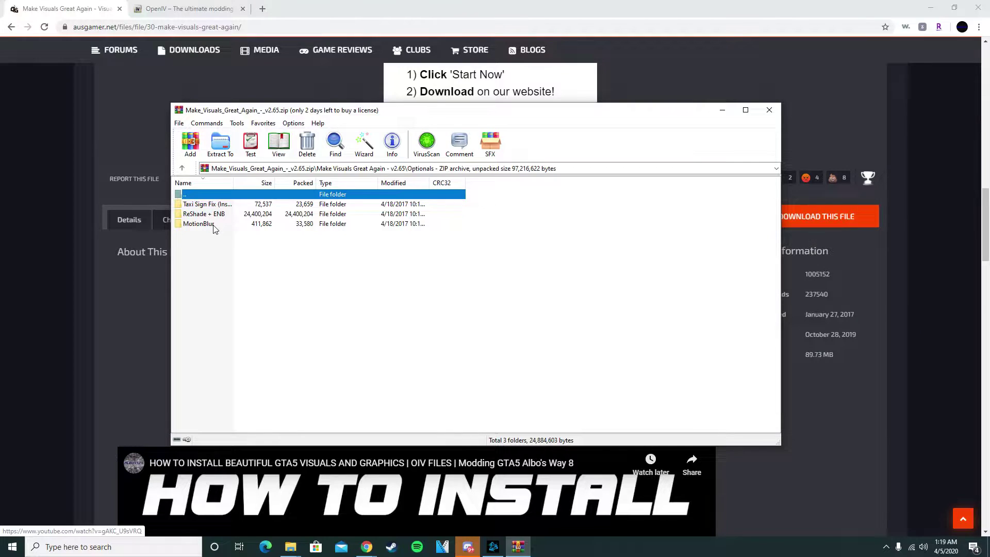
pyautogui.click(214, 225)
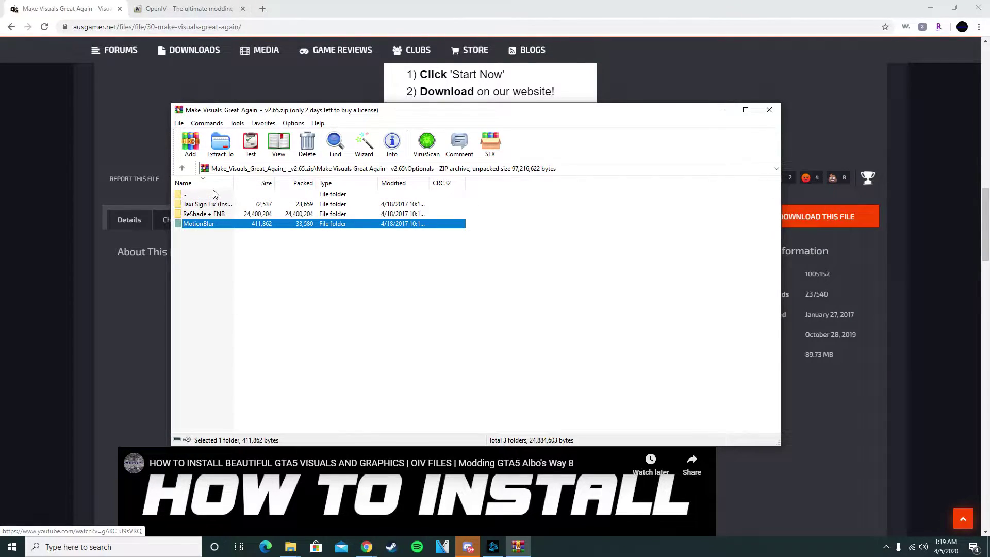
pyautogui.press('Home')
pyautogui.press('Return')
pyautogui.doubleClick(216, 214)
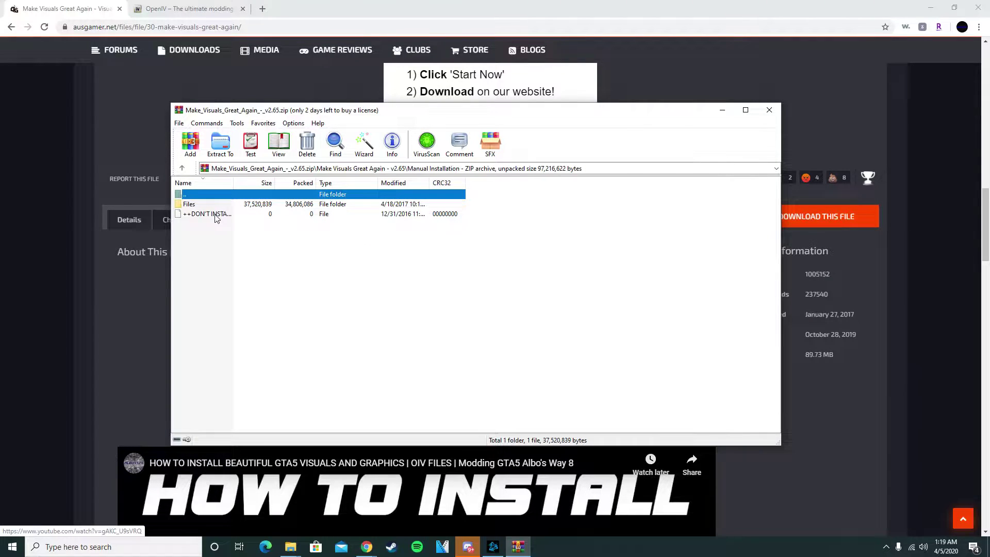
pyautogui.doubleClick(216, 205)
pyautogui.doubleClick(216, 197)
pyautogui.doubleClick(214, 197)
pyautogui.doubleClick(210, 218)
pyautogui.doubleClick(213, 196)
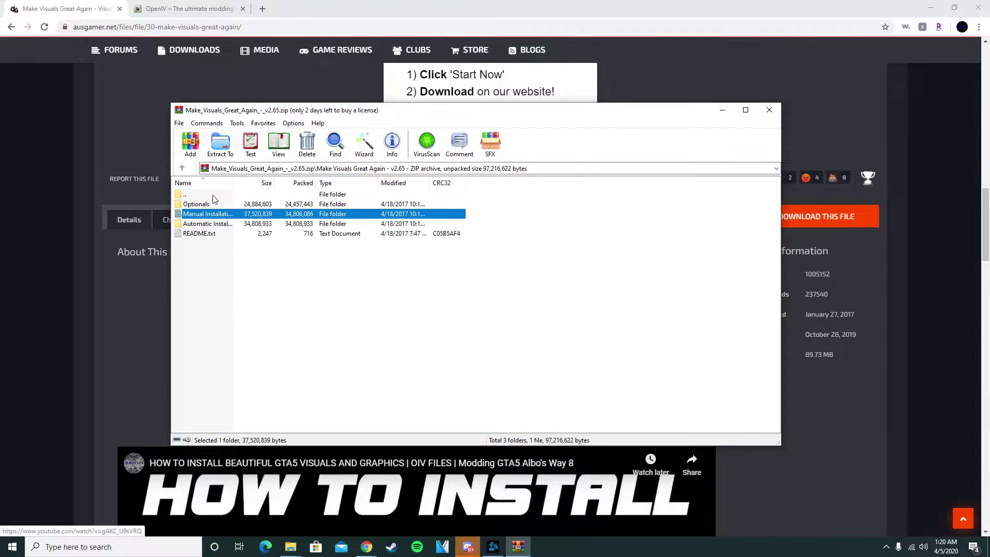
# - Extract the OIV file from the Automatic Installation folder to the Desktop, replacing the existing copy, and close the archive
pyautogui.doubleClick(211, 224)
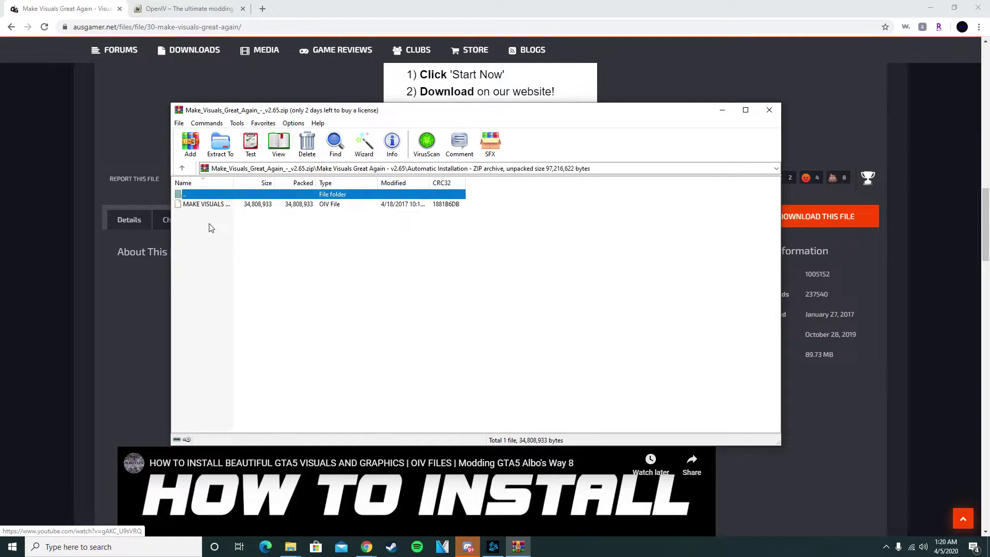
pyautogui.click(210, 205)
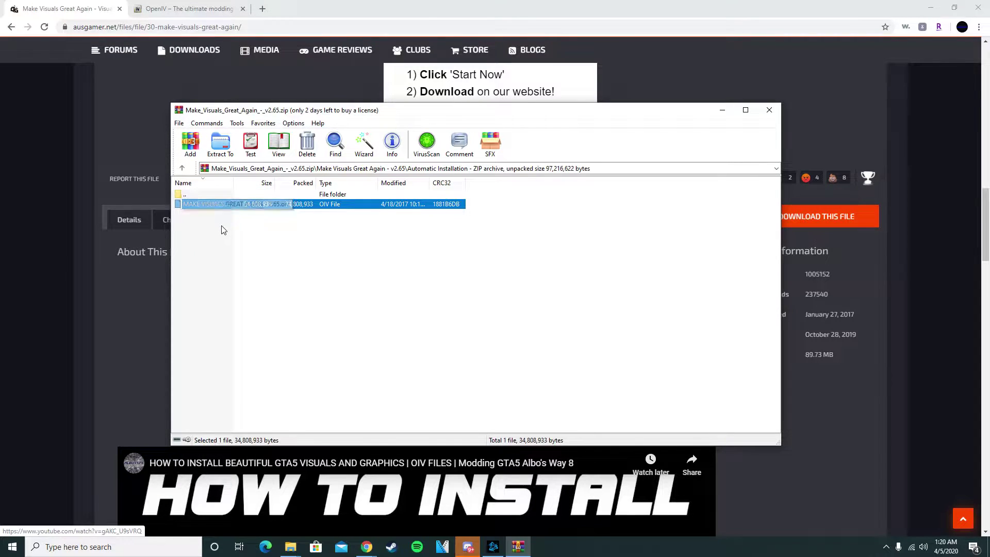
pyautogui.click(222, 145)
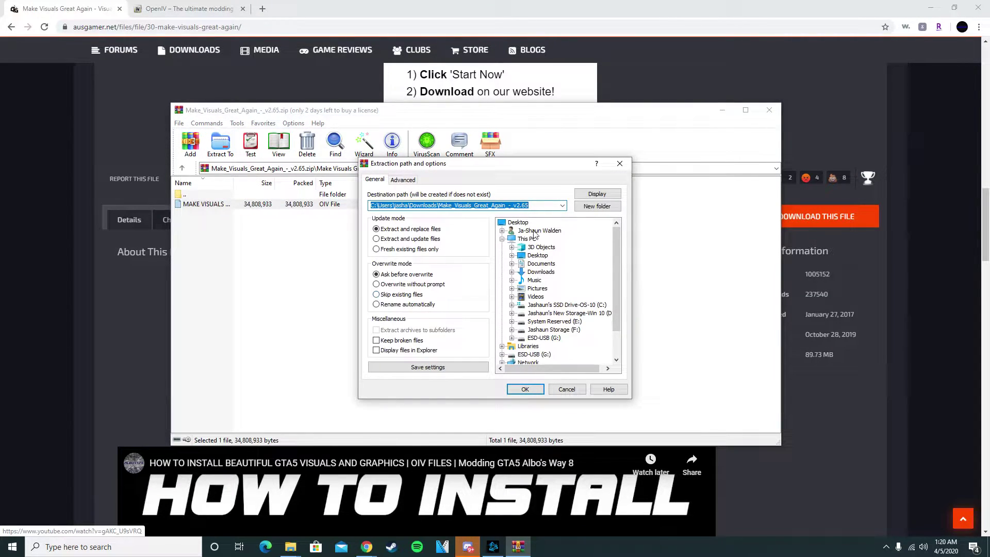
pyautogui.click(519, 223)
pyautogui.click(525, 389)
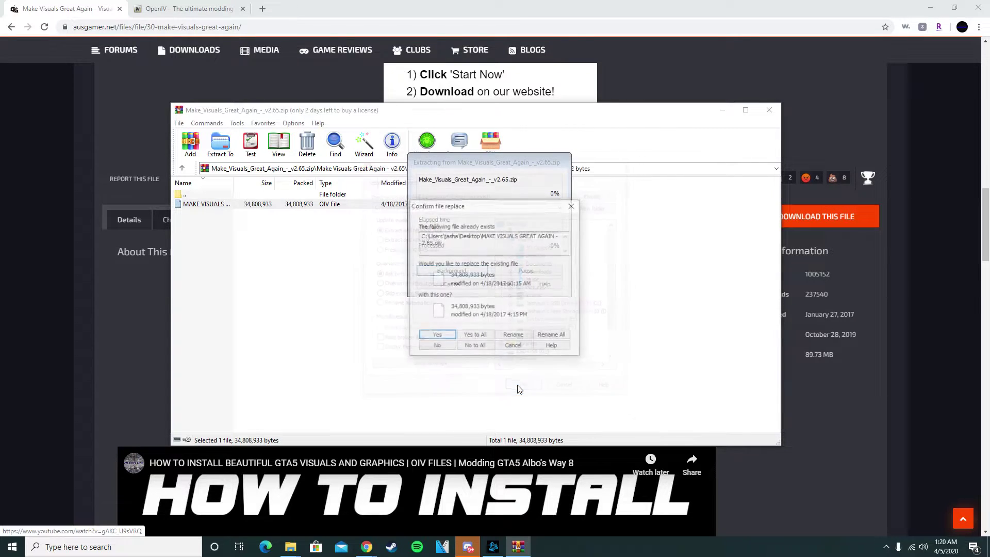
pyautogui.click(475, 335)
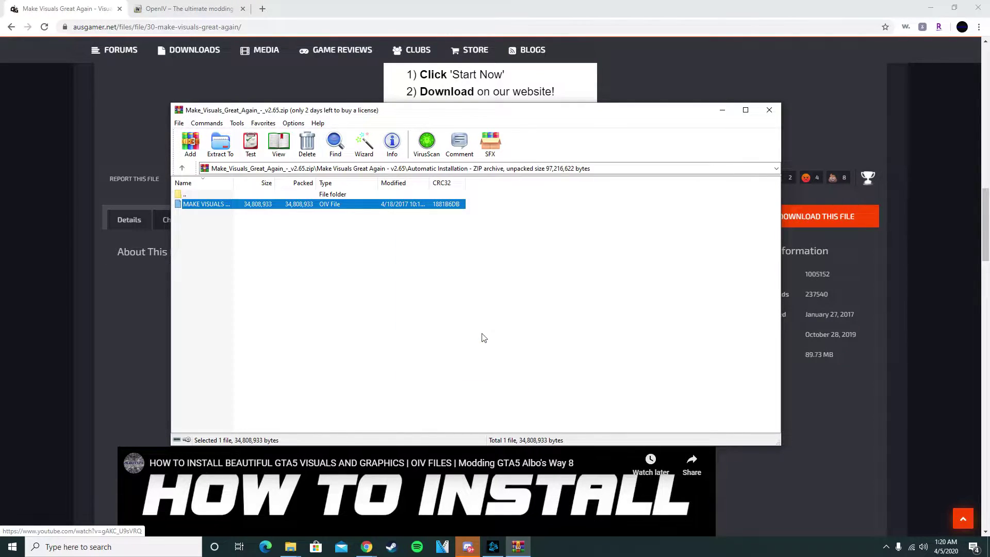
pyautogui.click(769, 110)
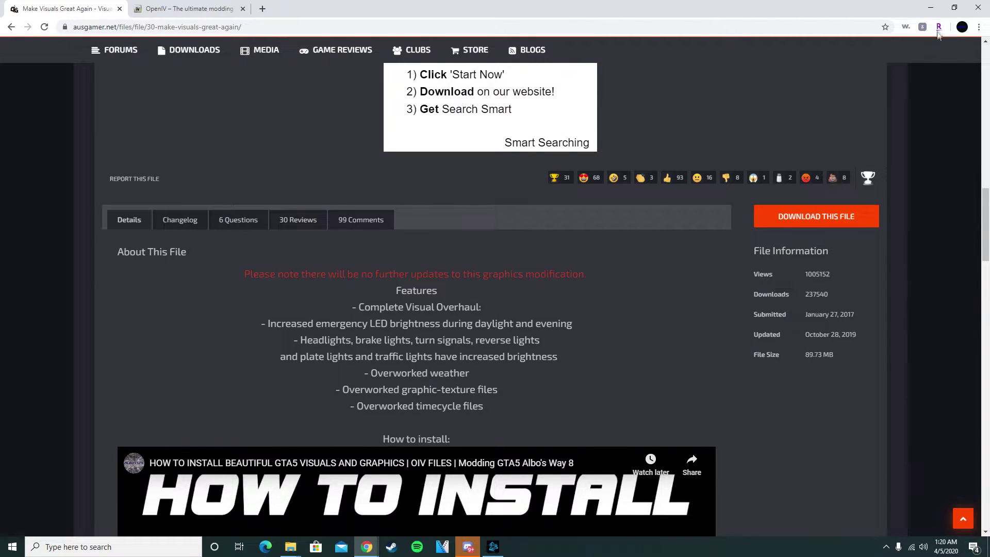
# - Minimize the browser, launch OpenIV from the desktop and load the Windows version of Grand Theft Auto V
pyautogui.click(931, 8)
pyautogui.doubleClick(151, 21)
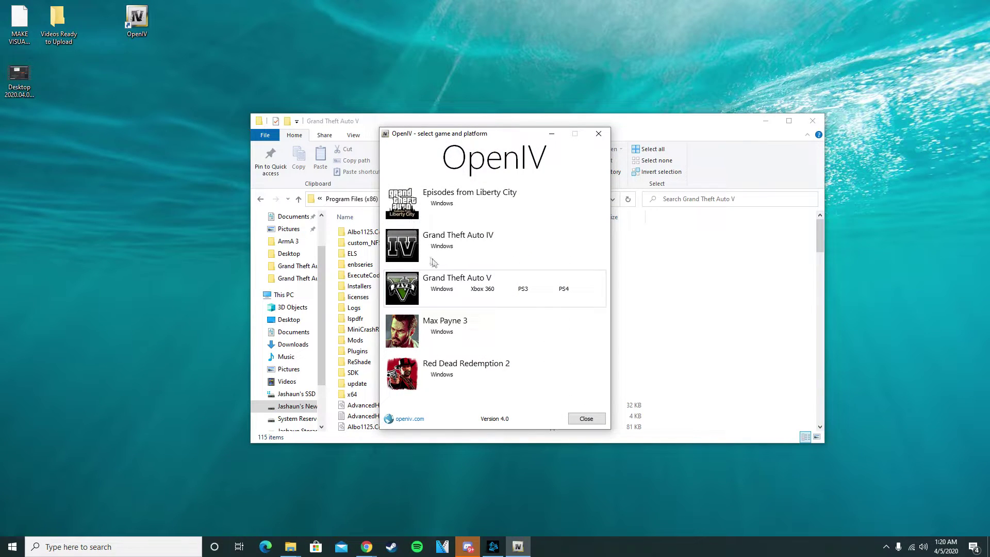
pyautogui.click(444, 290)
pyautogui.moveTo(484, 136); pyautogui.dragTo(714, 109)
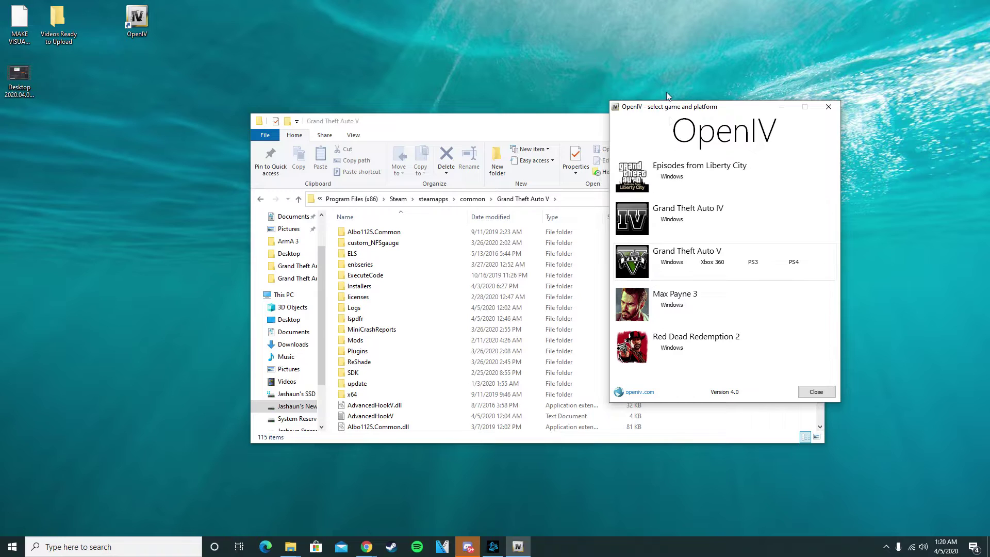
pyautogui.moveTo(690, 106); pyautogui.dragTo(603, 91)
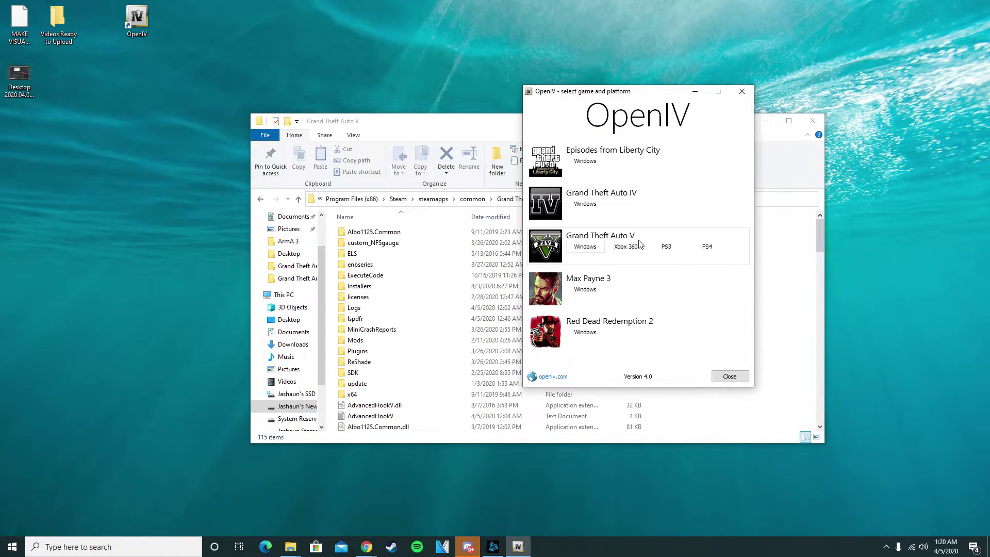
pyautogui.click(580, 248)
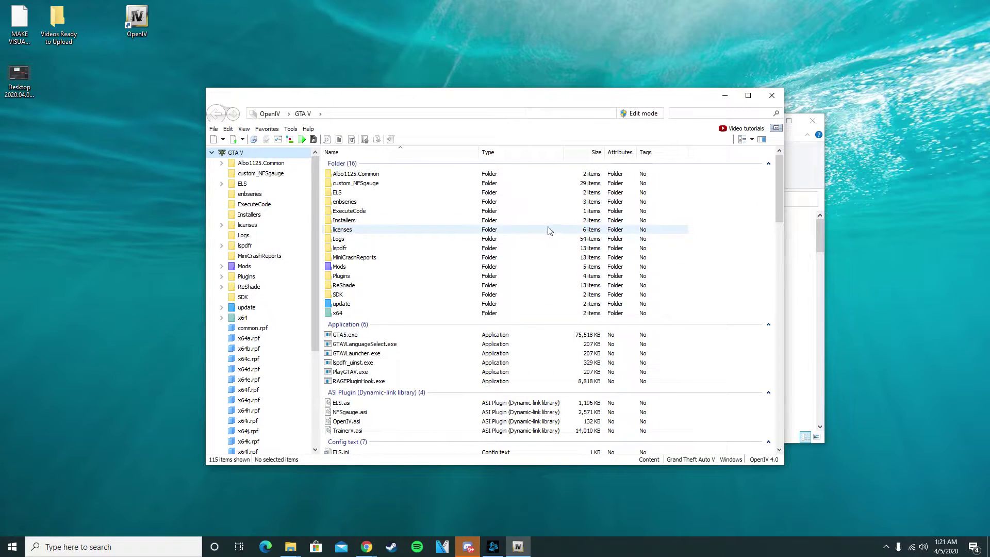
# - Load MAKE VISUALS GREAT AGAIN - 2.65.oiv from the Desktop into the Package Installer
pyautogui.click(291, 130)
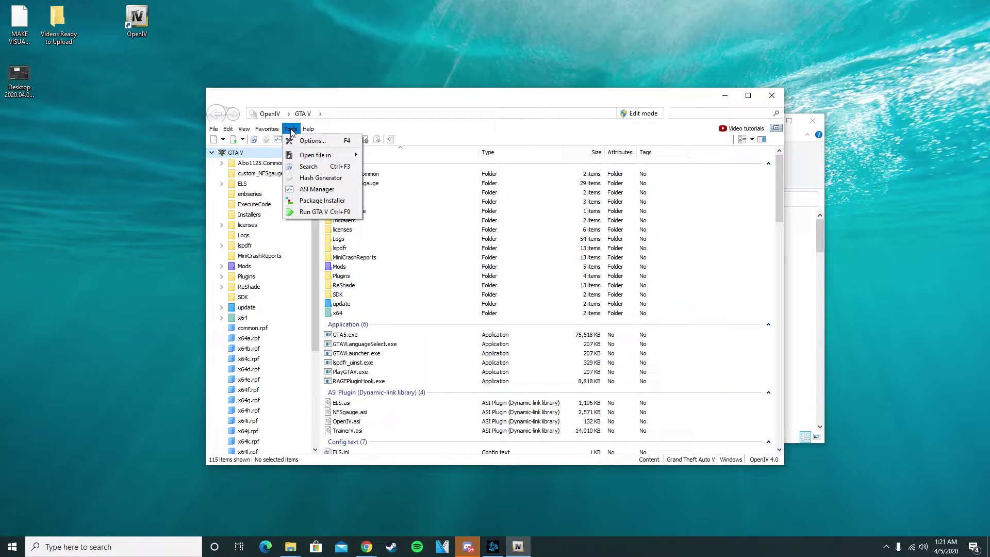
pyautogui.click(313, 202)
pyautogui.click(504, 204)
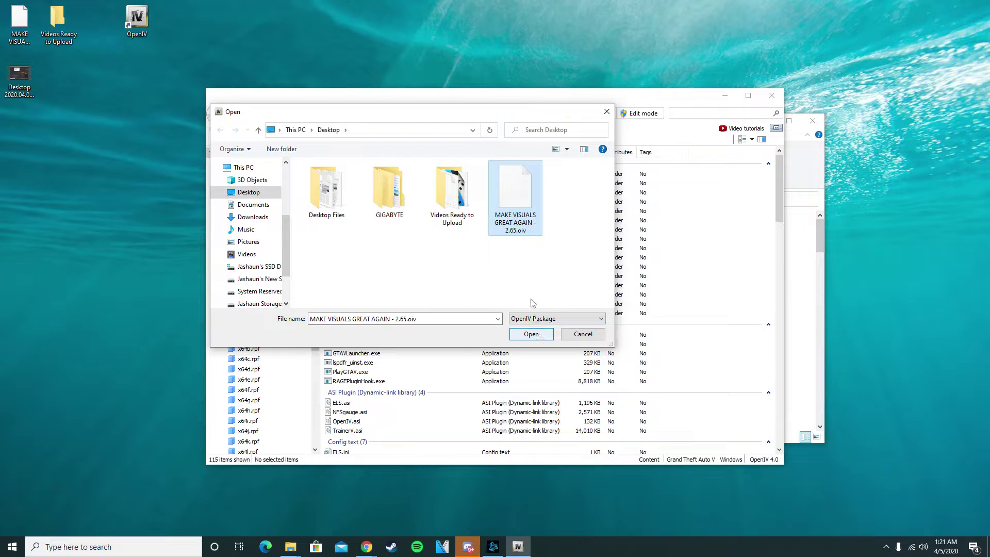
pyautogui.click(531, 334)
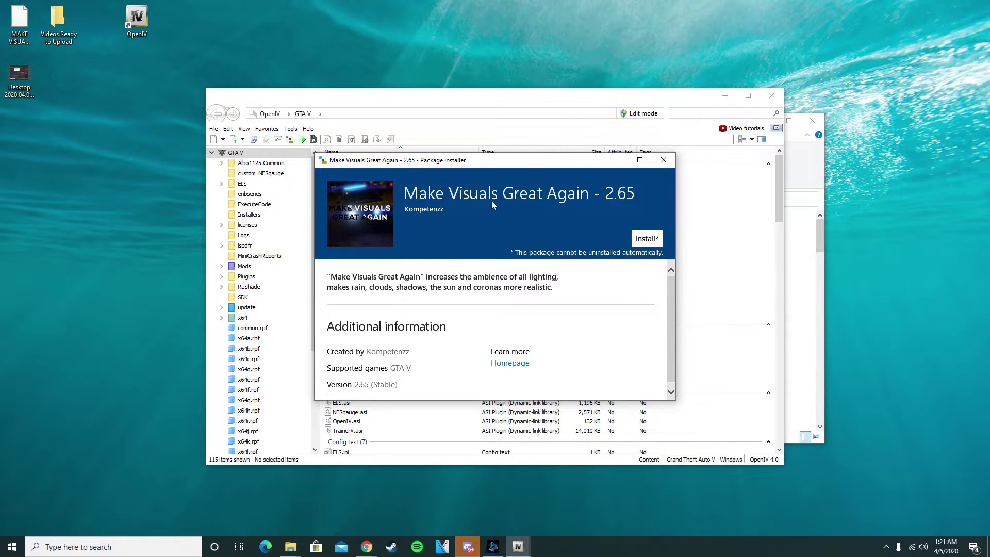
# - Install the Make Visuals Great Again package into the "mods" folder and confirm the installation
pyautogui.scroll(-1, 407, 343)
pyautogui.scroll(1, 408, 343)
pyautogui.click(648, 238)
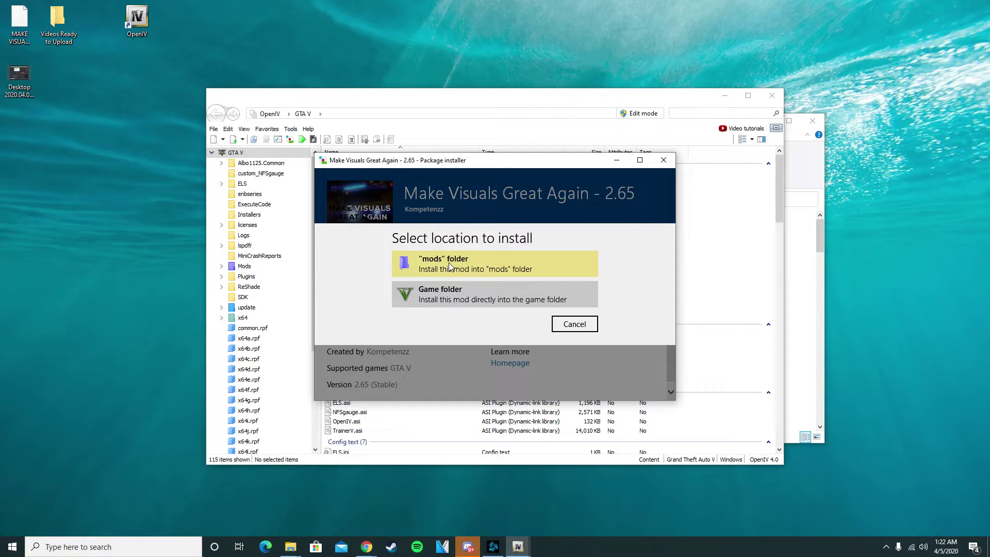
pyautogui.click(463, 266)
pyautogui.click(459, 259)
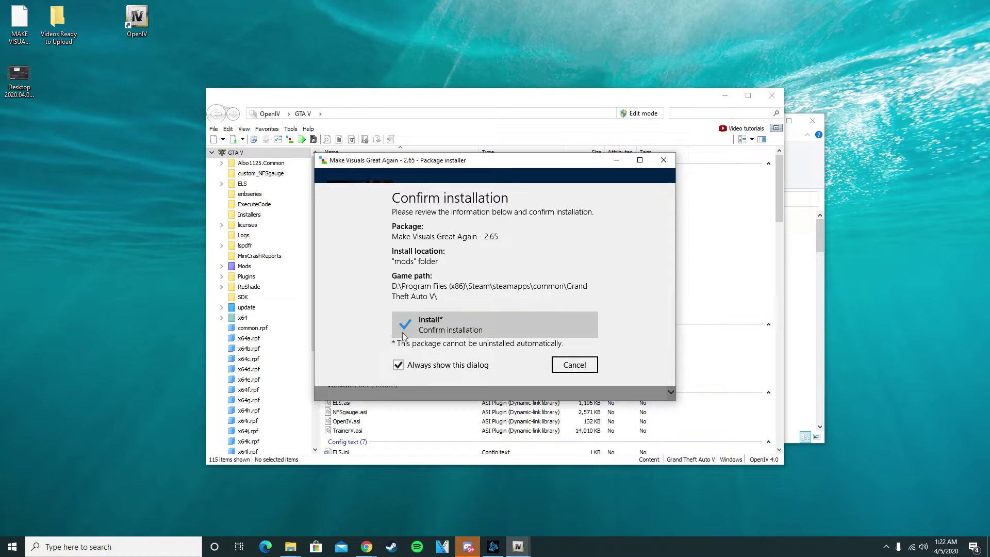
pyautogui.click(448, 330)
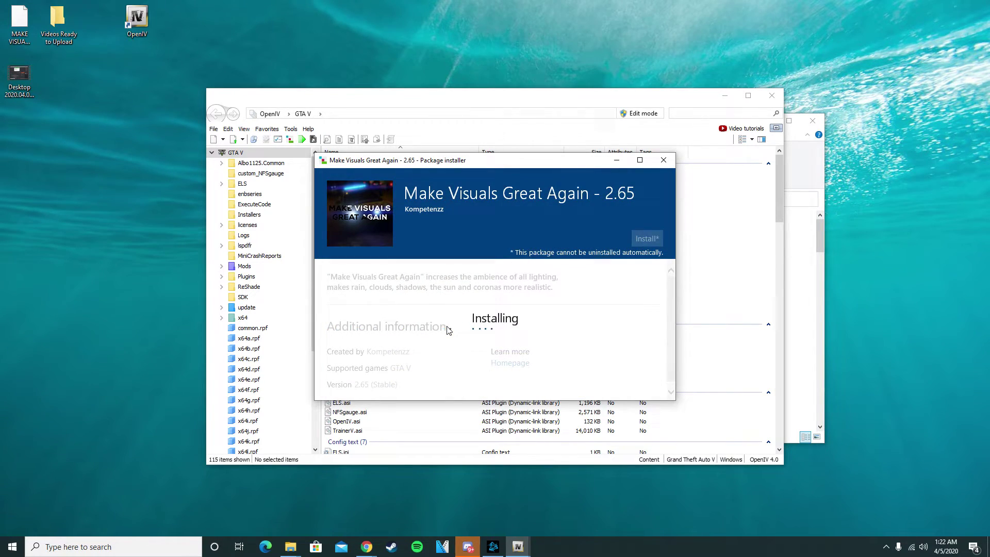